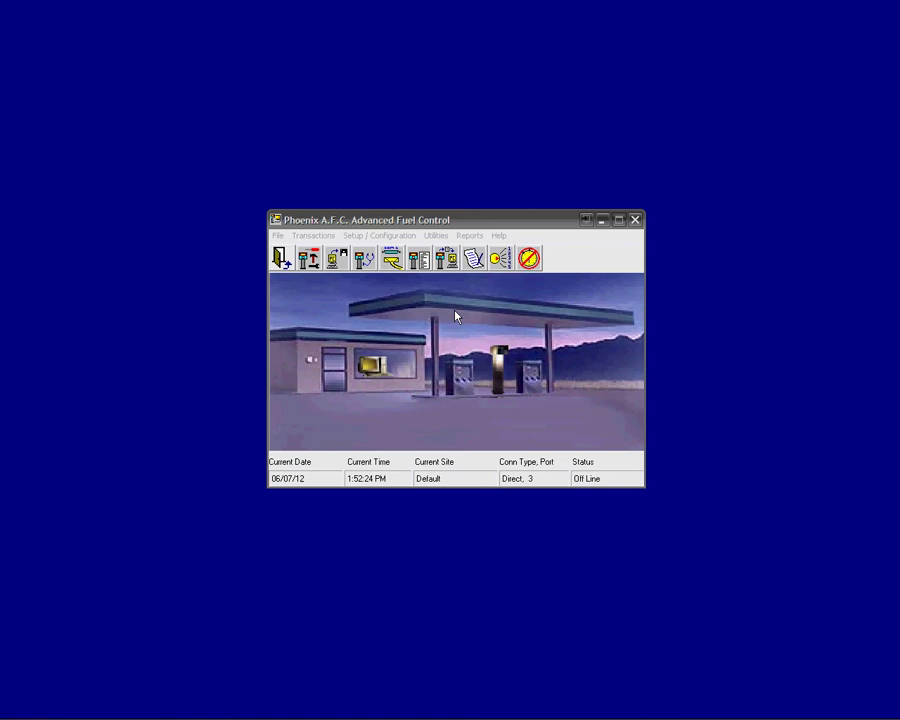
Open the reports selection window for the fuel control system.
{"action": "left_click", "coordinate": [486, 217]}
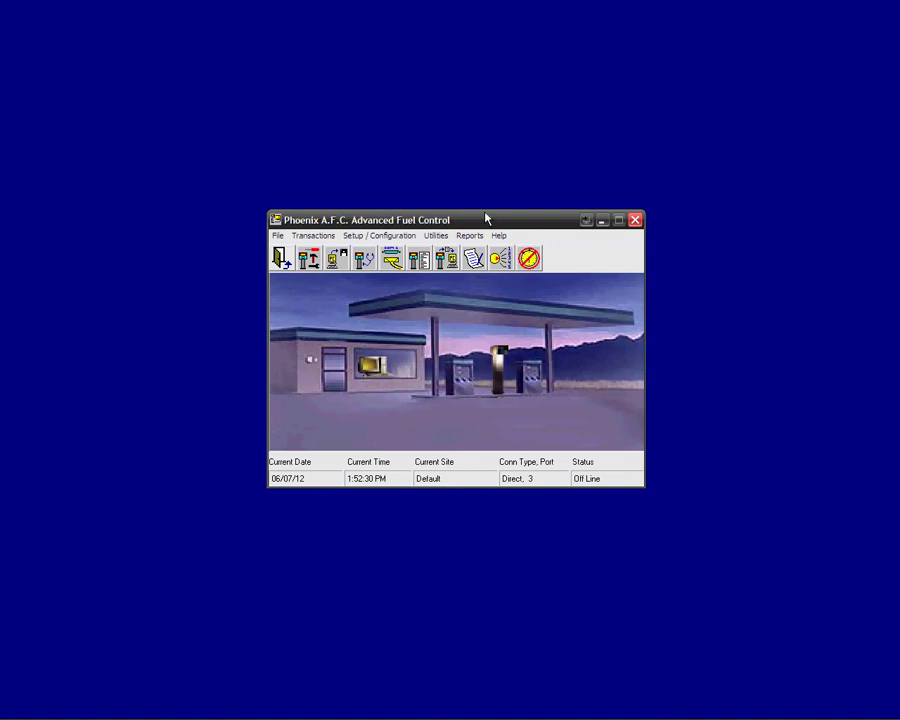
{"action": "left_click", "coordinate": [418, 260]}
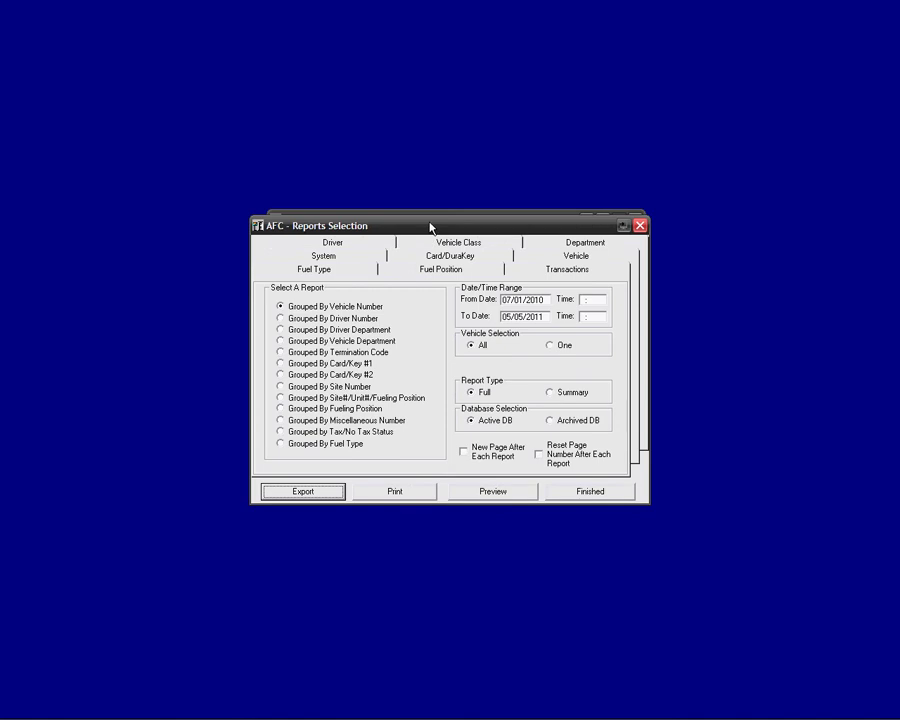
{"action": "left_click_drag", "start_coordinate": [430, 226], "coordinate": [437, 217]}
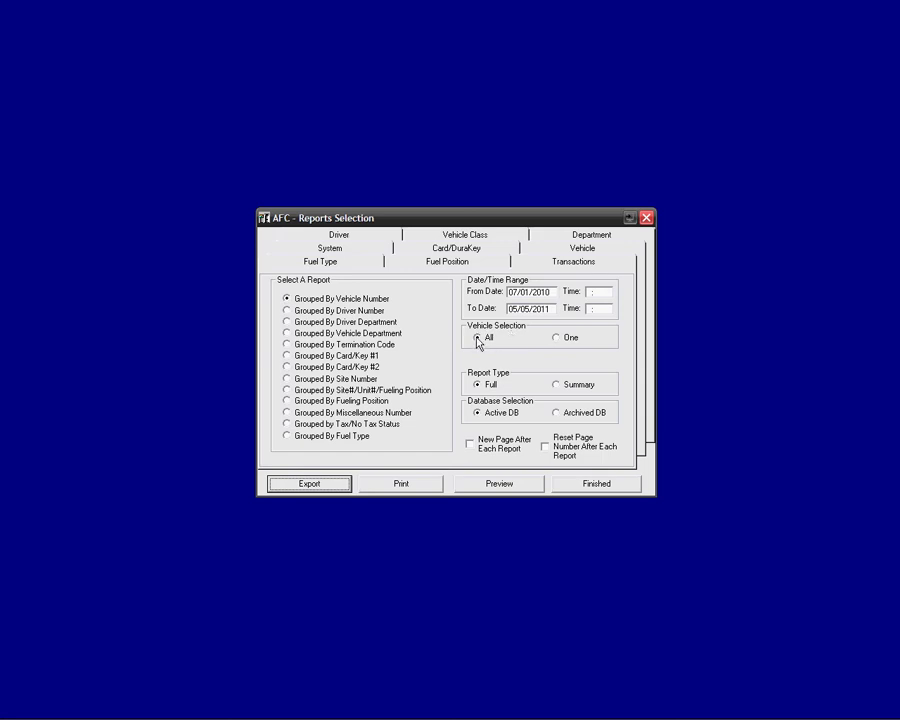
Restrict the transactions report to one vehicle and look through the available vehicle numbers.
{"action": "left_click", "coordinate": [556, 338]}
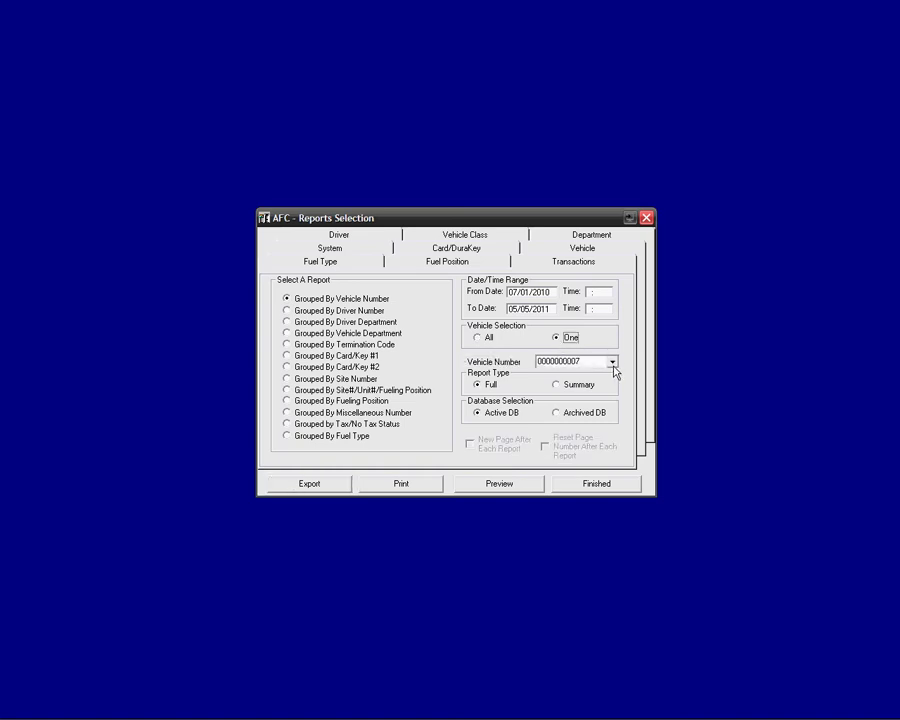
{"action": "left_click", "coordinate": [613, 363]}
{"action": "left_click", "coordinate": [614, 364]}
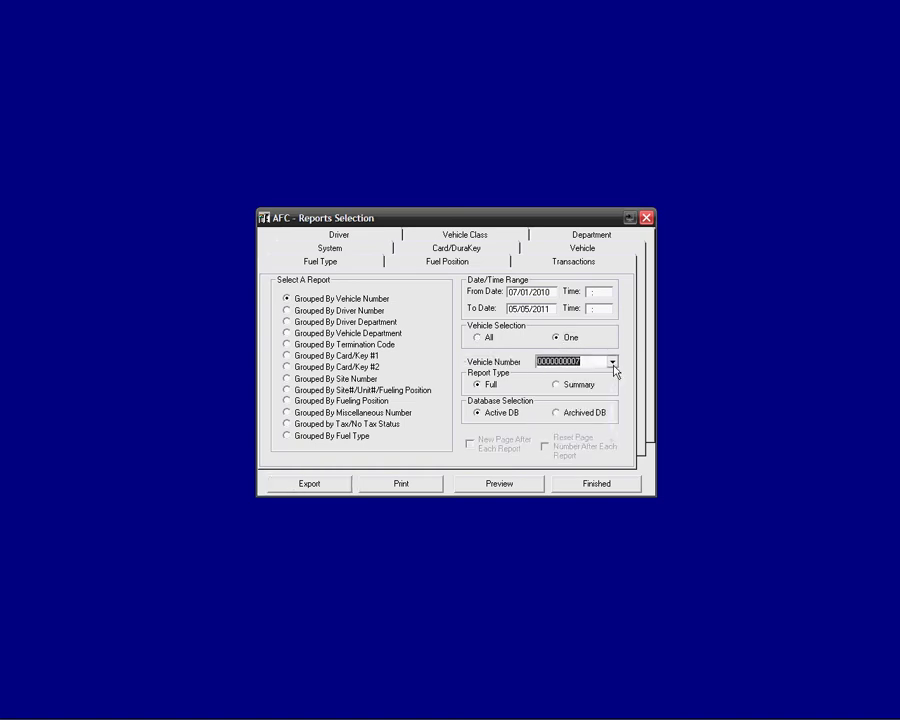
Preview the full transactions report grouped by vehicle number for all vehicles, move the preview controls off the data, and close the preview.
{"action": "left_click", "coordinate": [477, 339]}
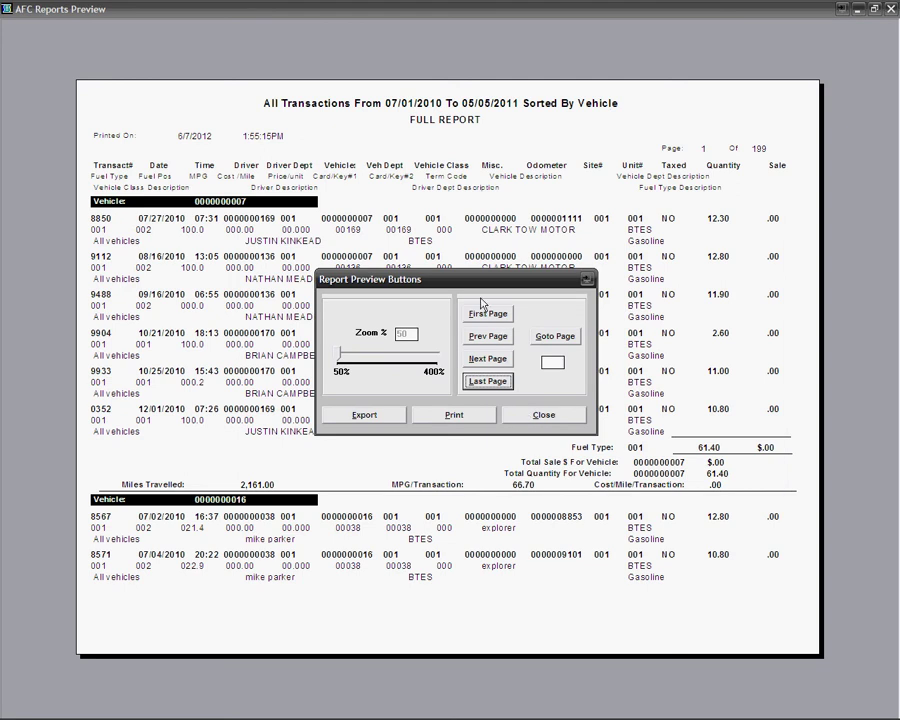
{"action": "left_click_drag", "start_coordinate": [474, 281], "coordinate": [468, 540]}
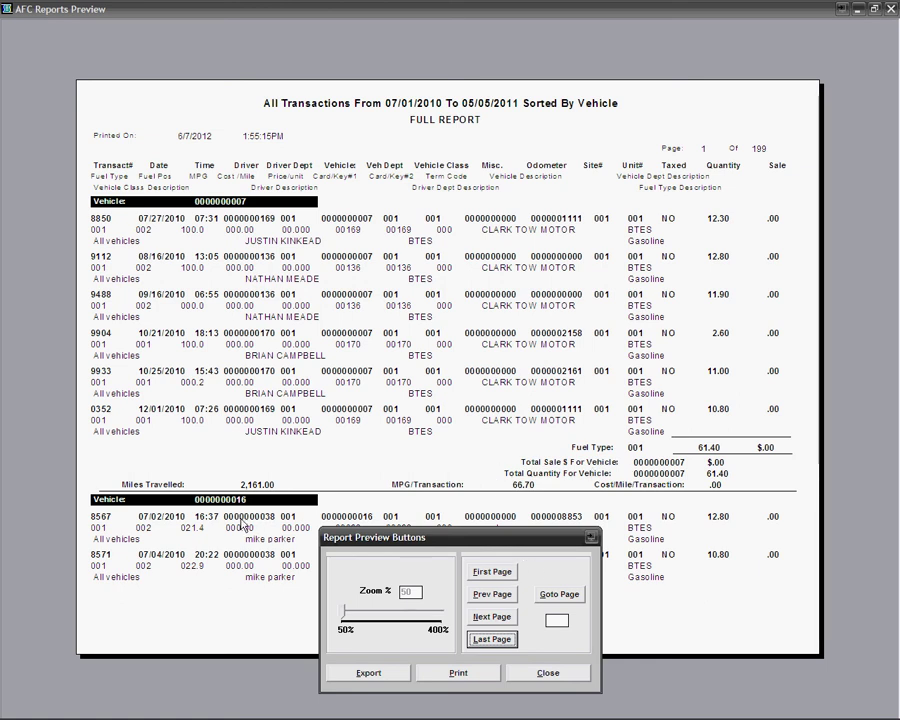
{"action": "left_click", "coordinate": [556, 677]}
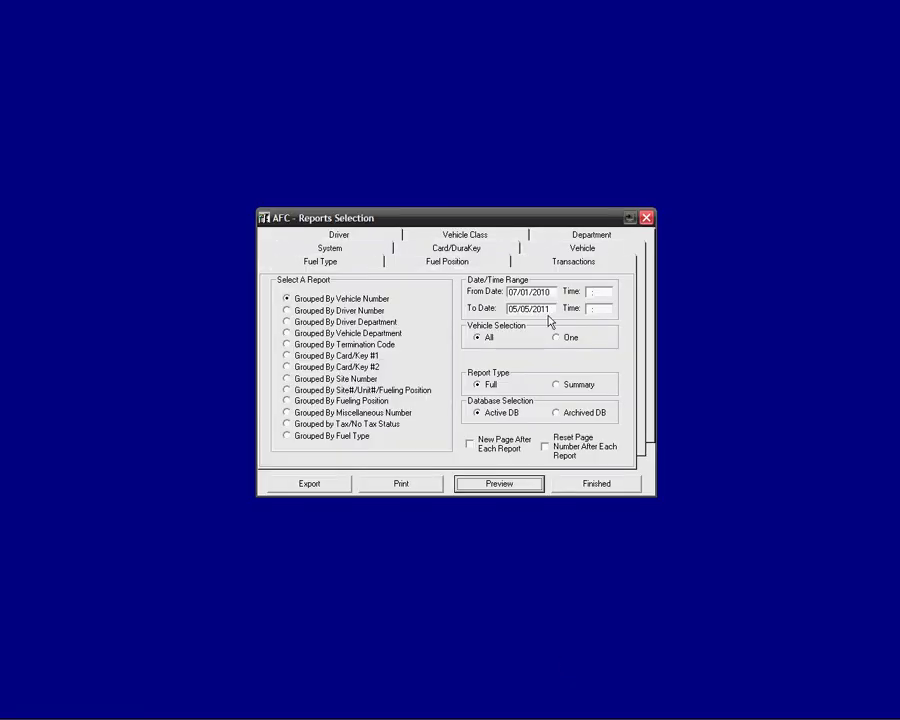
Set the report type to Summary and preview all transactions grouped by vehicle number, examining the totals for each vehicle.
{"action": "left_click", "coordinate": [557, 386]}
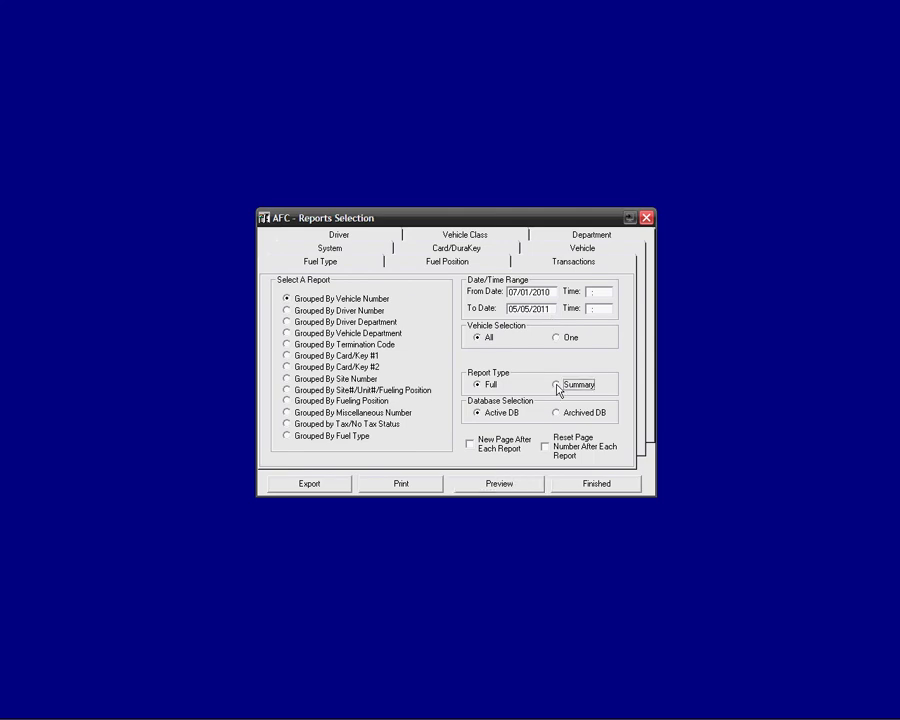
{"action": "left_click", "coordinate": [500, 484]}
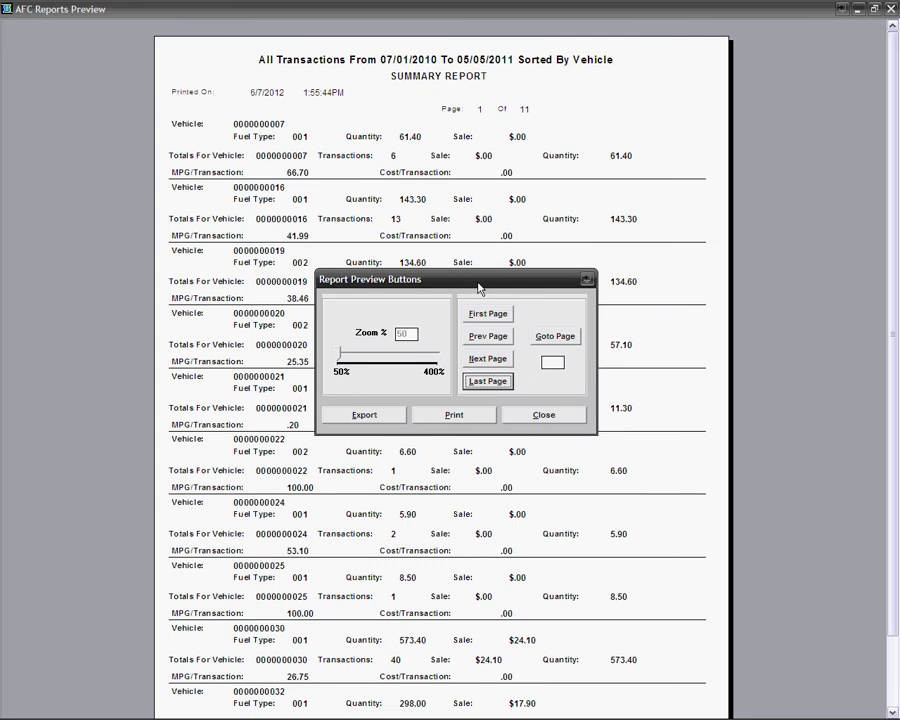
{"action": "left_click_drag", "start_coordinate": [466, 285], "coordinate": [715, 502]}
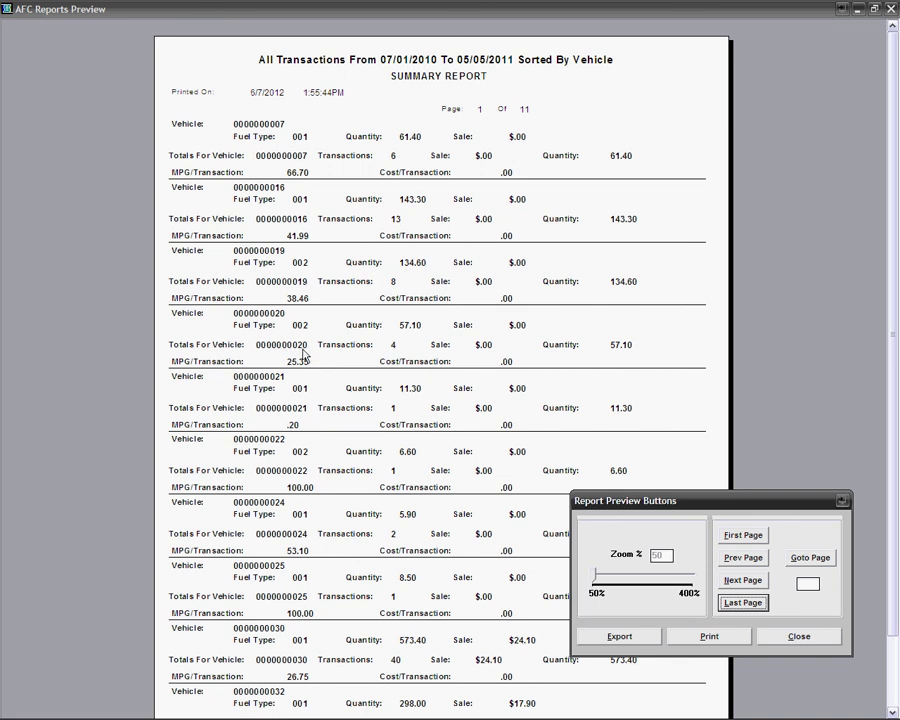
{"action": "left_click_drag", "start_coordinate": [716, 500], "coordinate": [417, 232]}
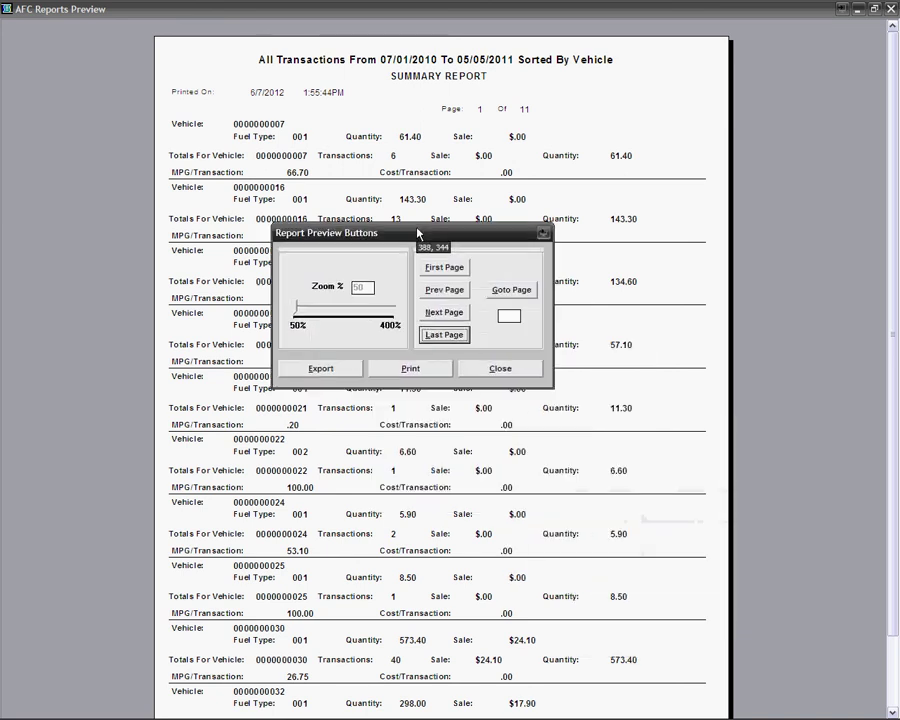
View the printer choices for the vehicle summary report, cancel printing and close the preview.
{"action": "left_click", "coordinate": [410, 366]}
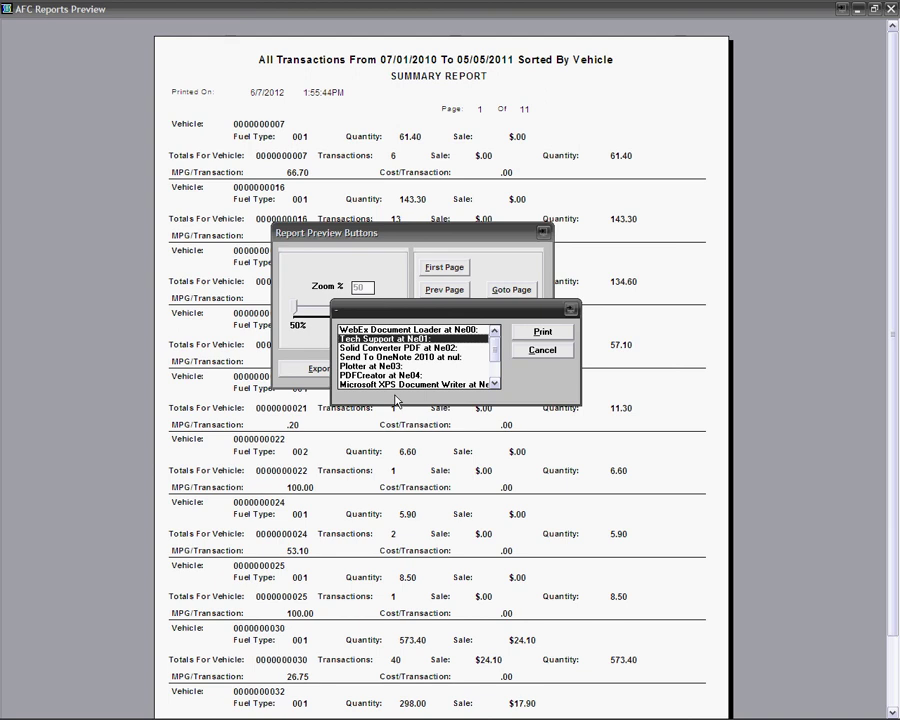
{"action": "left_click", "coordinate": [544, 352]}
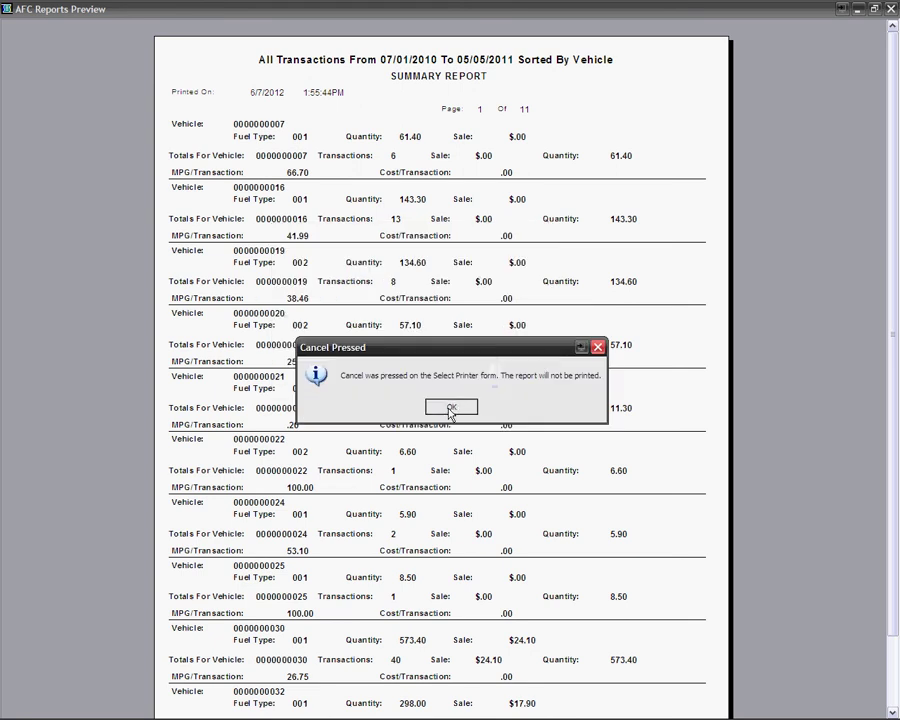
{"action": "left_click", "coordinate": [451, 410]}
{"action": "left_click", "coordinate": [518, 368]}
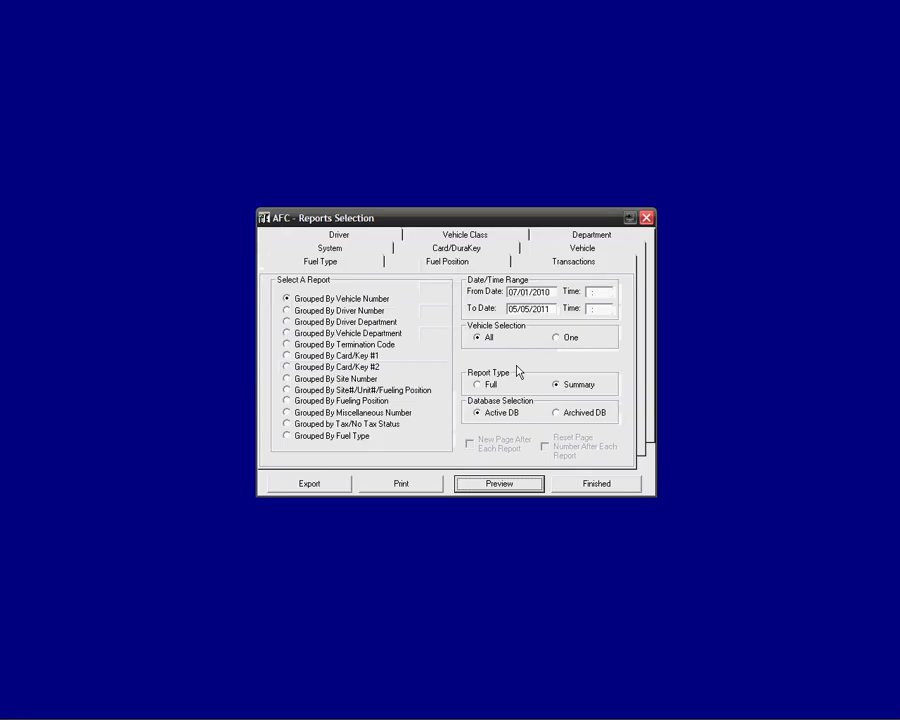
Preview the summary transactions report grouped by vehicle department, examine the department totals, and close the preview.
{"action": "left_click", "coordinate": [287, 333]}
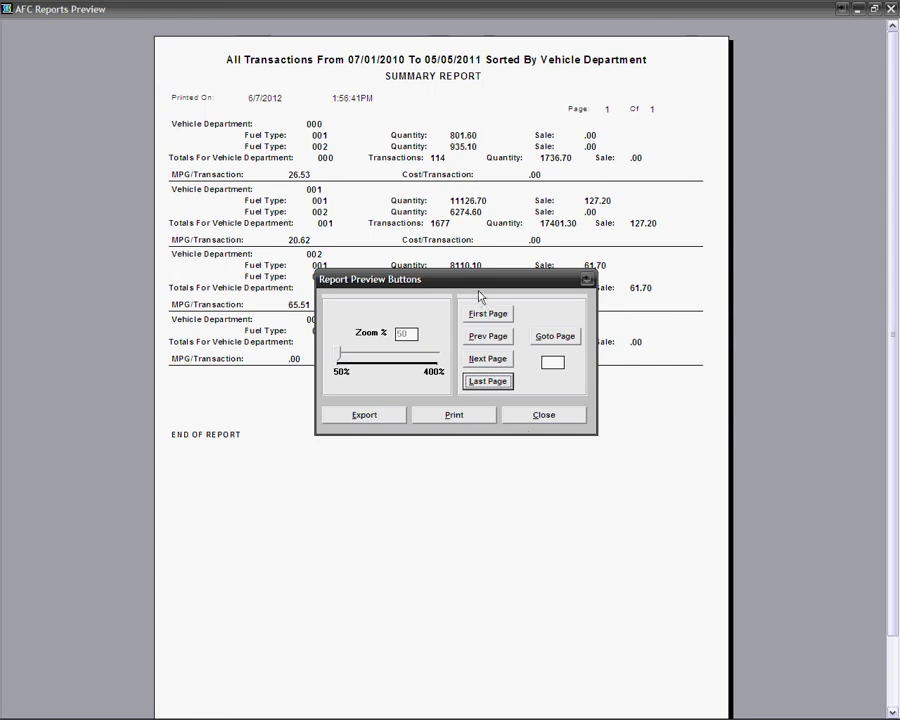
{"action": "left_click_drag", "start_coordinate": [468, 283], "coordinate": [463, 493]}
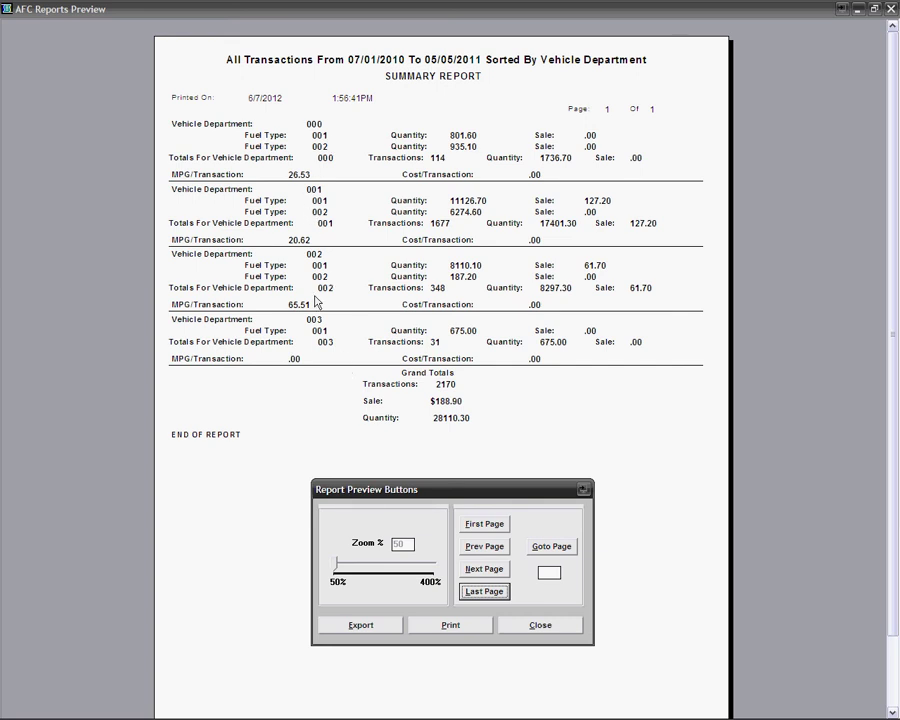
{"action": "left_click", "coordinate": [543, 625]}
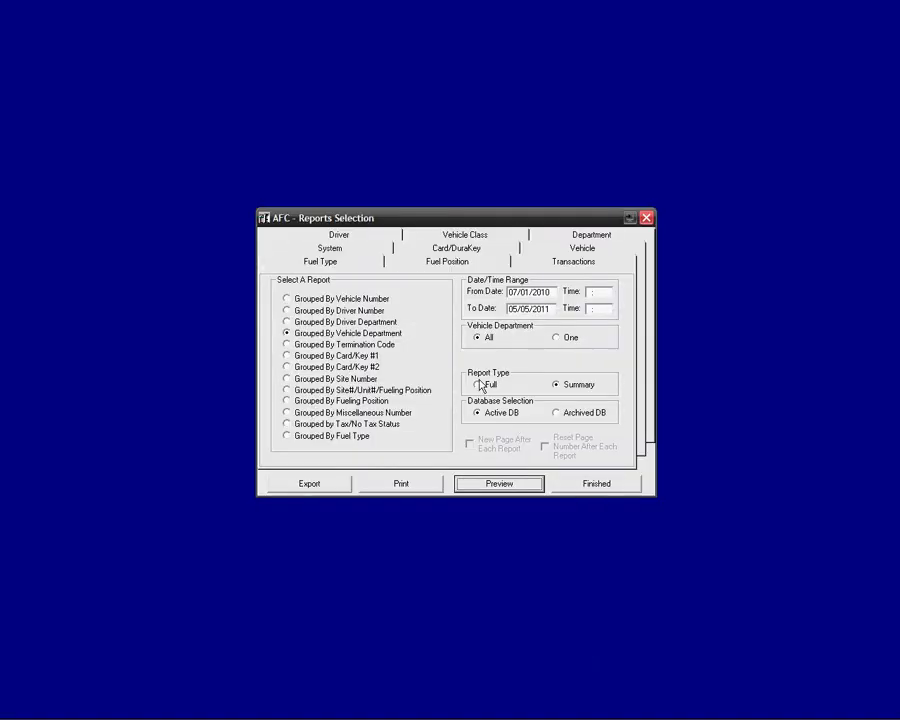
Set the report type to Full, preview the transactions grouped by vehicle department, and close the preview.
{"action": "left_click", "coordinate": [487, 385]}
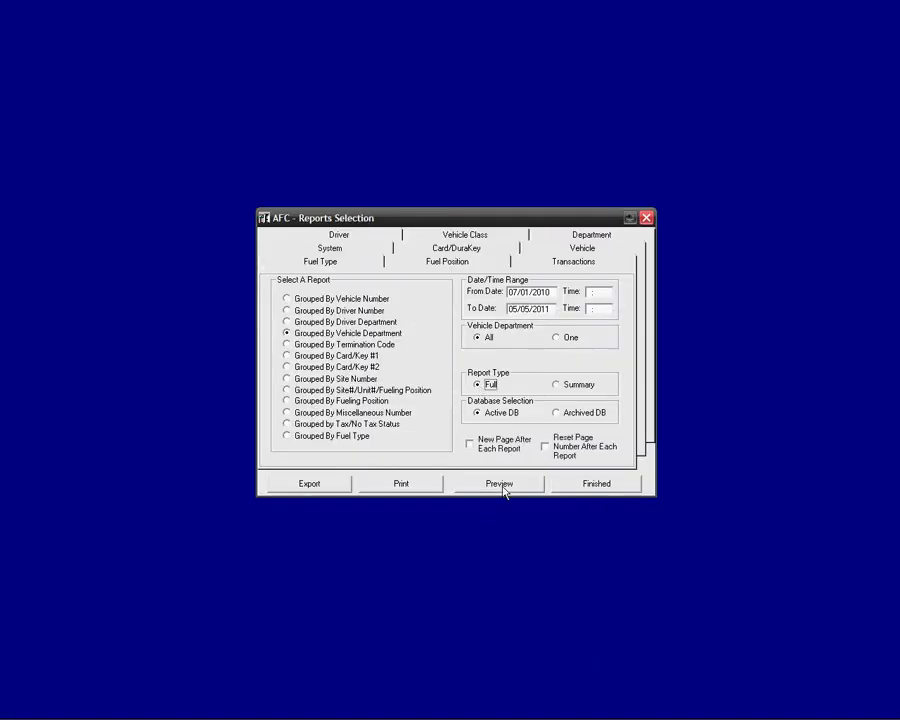
{"action": "left_click", "coordinate": [504, 489]}
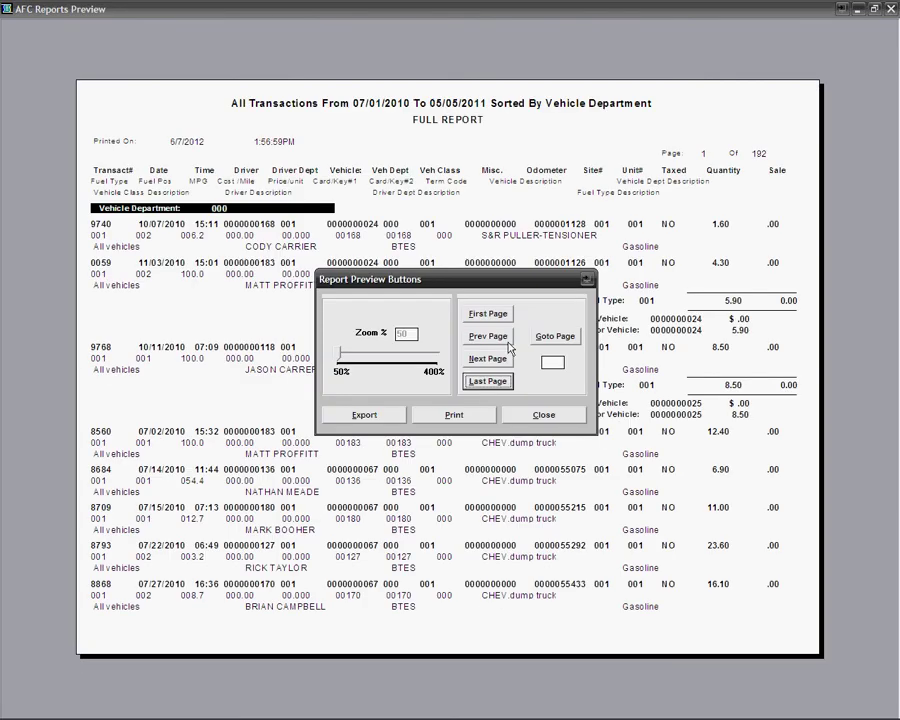
{"action": "left_click_drag", "start_coordinate": [488, 282], "coordinate": [672, 384]}
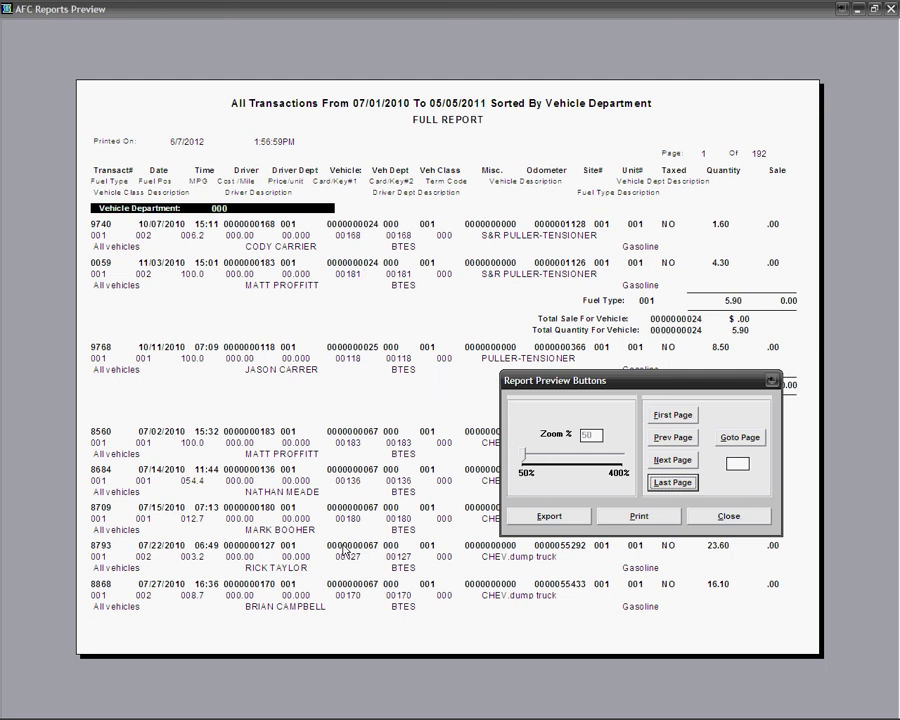
{"action": "left_click", "coordinate": [728, 518]}
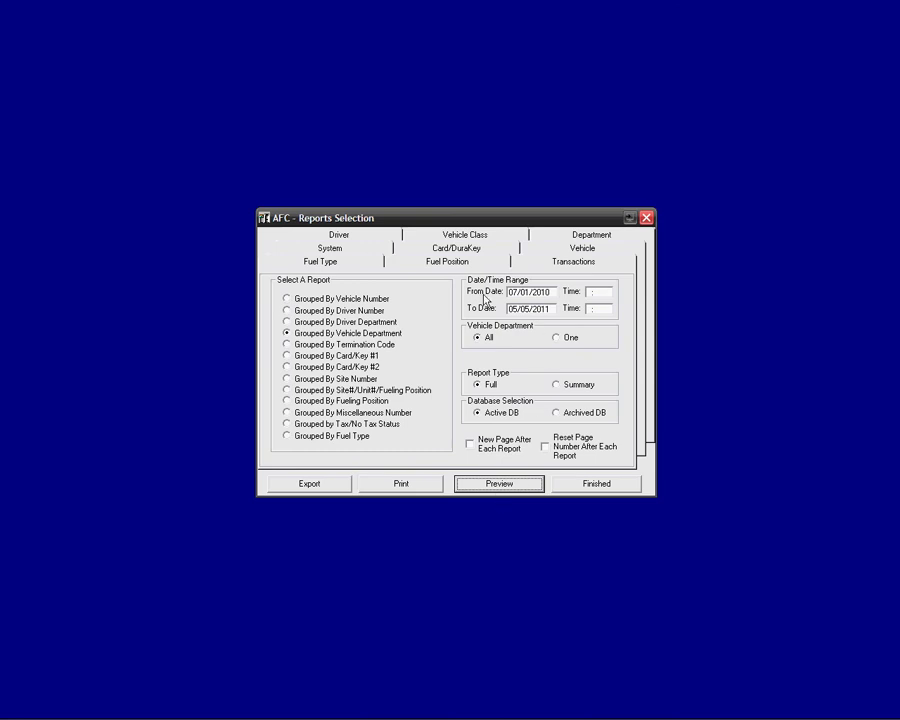
Review the report options for Driver, Vehicle Class, Vehicle, Card/DuraKey and Transactions, and close the reports selection window.
{"action": "left_click", "coordinate": [338, 237]}
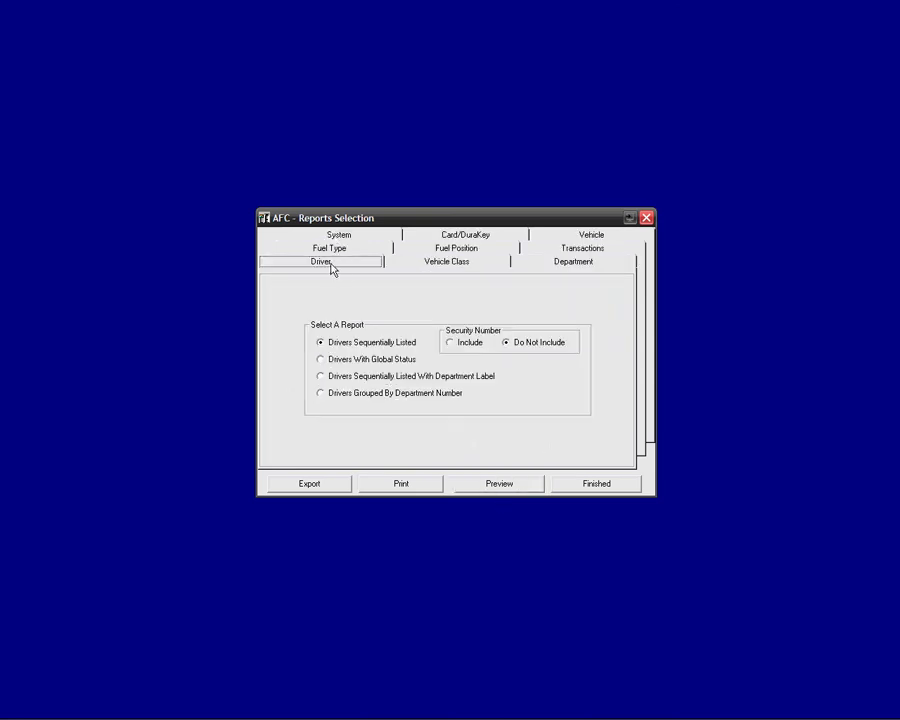
{"action": "left_click", "coordinate": [458, 267]}
{"action": "left_click", "coordinate": [582, 234]}
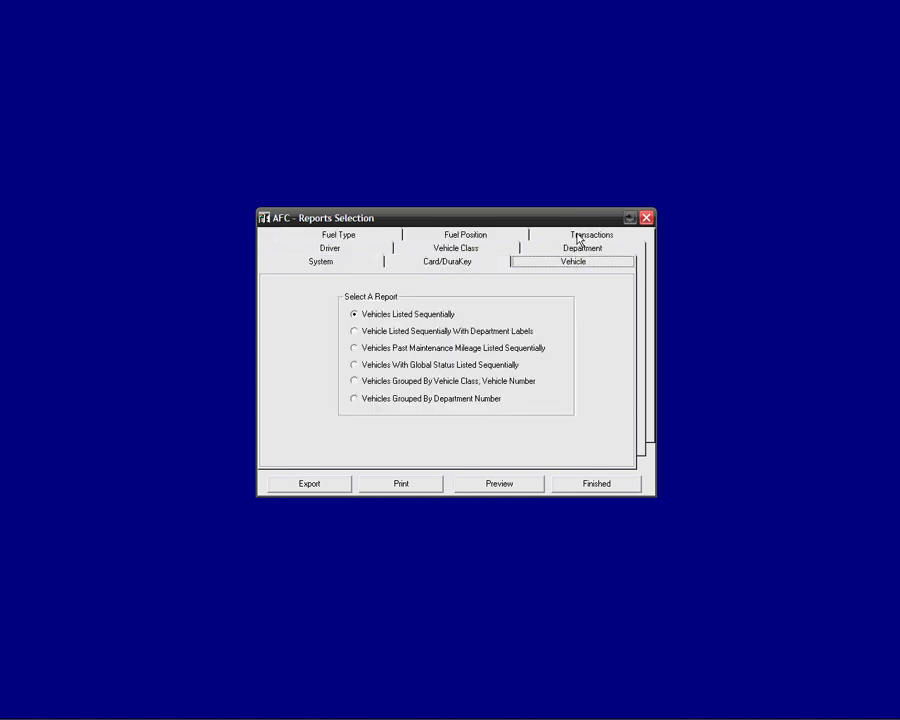
{"action": "left_click", "coordinate": [449, 266]}
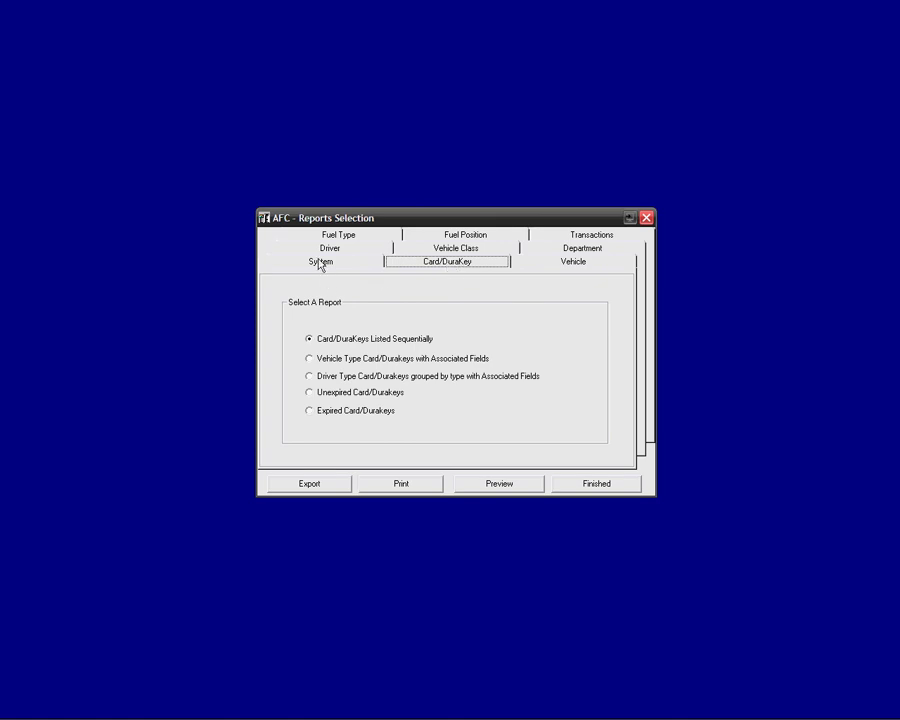
{"action": "left_click", "coordinate": [589, 235]}
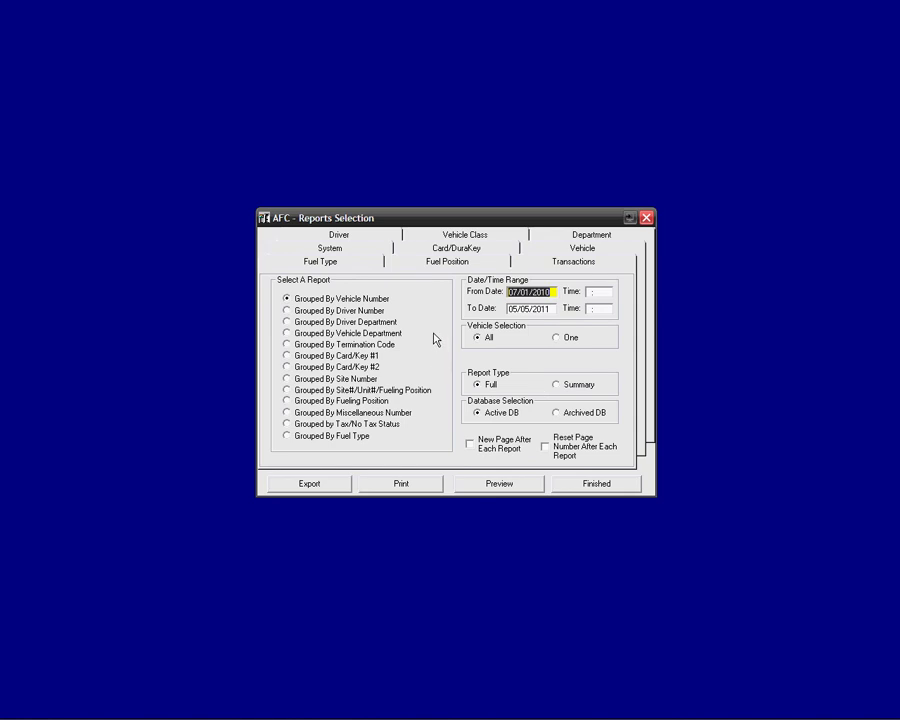
{"action": "left_click", "coordinate": [596, 486]}
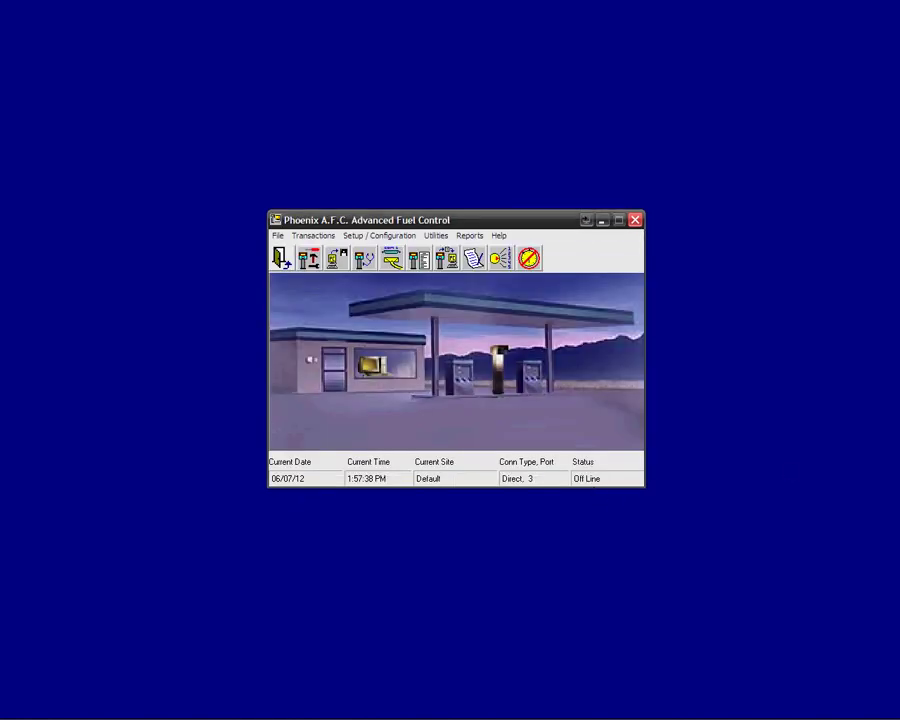